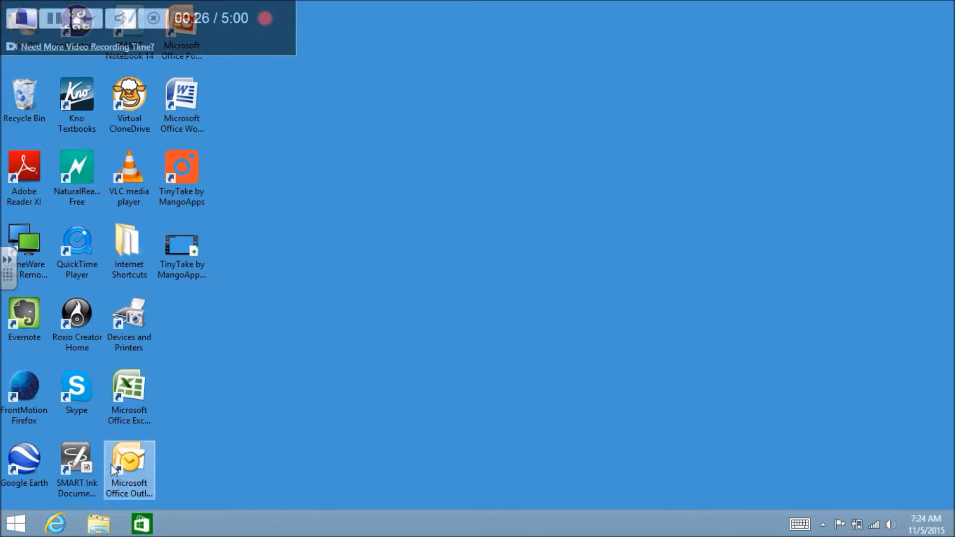
# Step: Launch Internet Explorer from the taskbar, showing the Carlisle Area School District home page
pyautogui.click(55, 523)
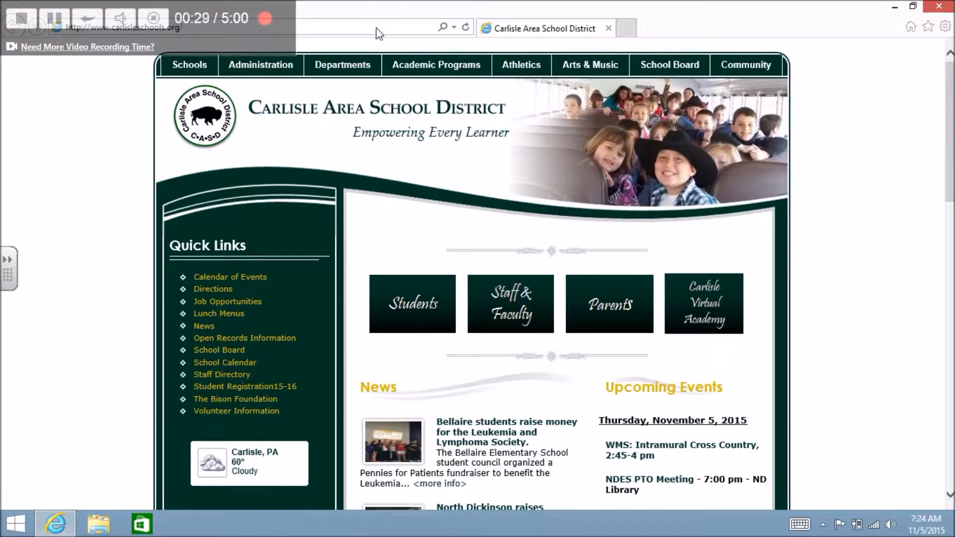
pyautogui.click(377, 28)
pyautogui.write('www.')
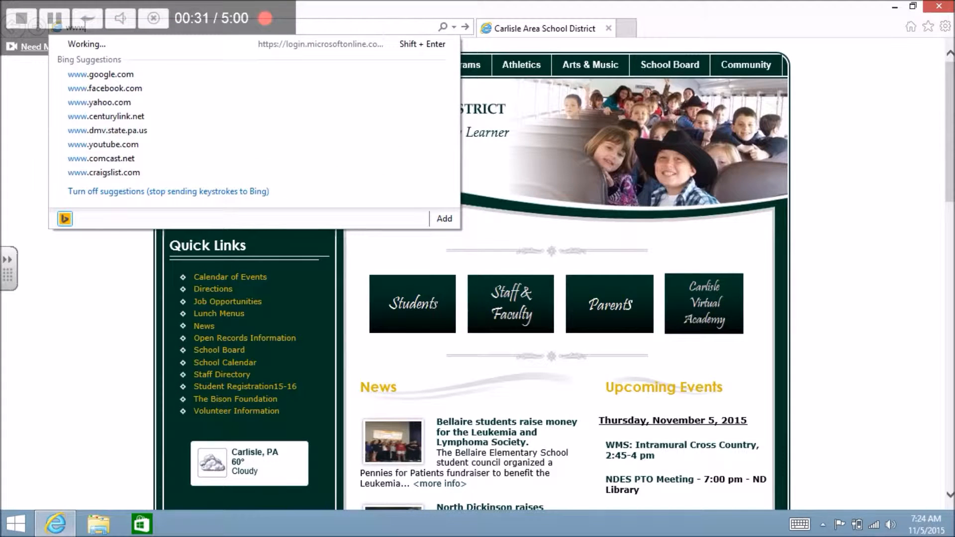
pyautogui.write('carlislesch')
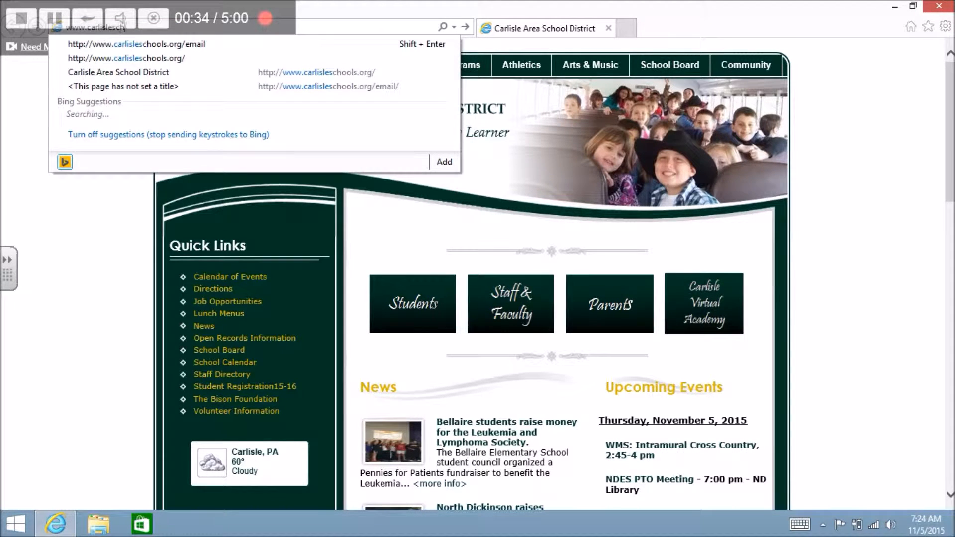
pyautogui.write('ools.org')
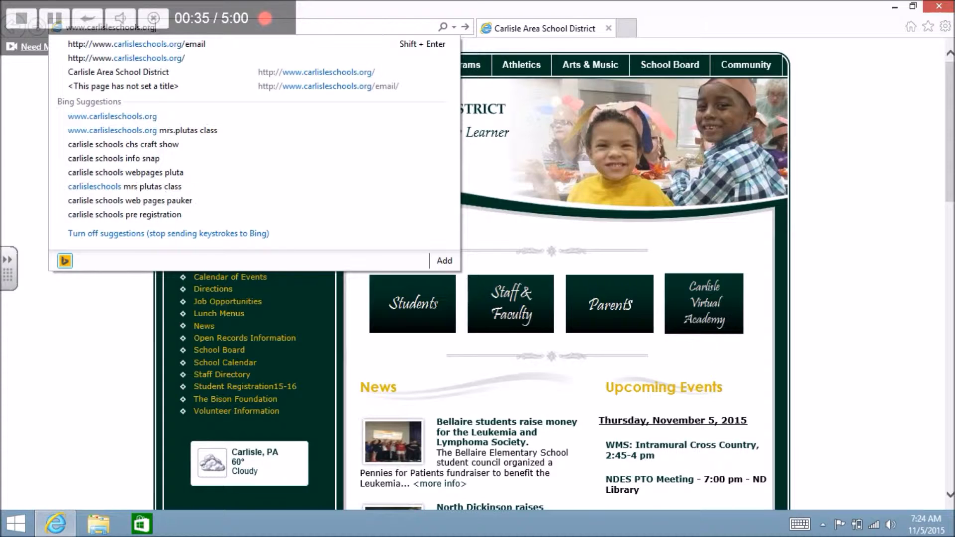
pyautogui.write('/email')
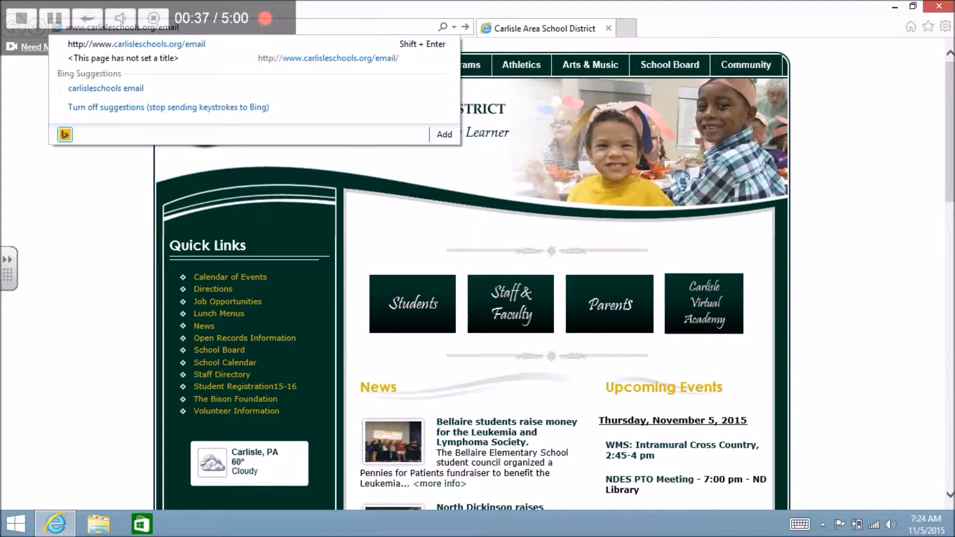
pyautogui.press('Return')
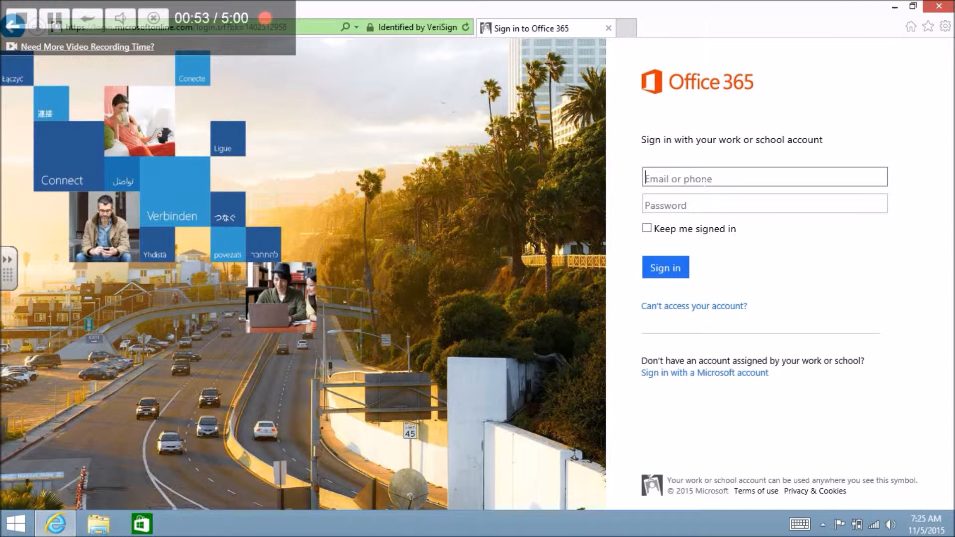
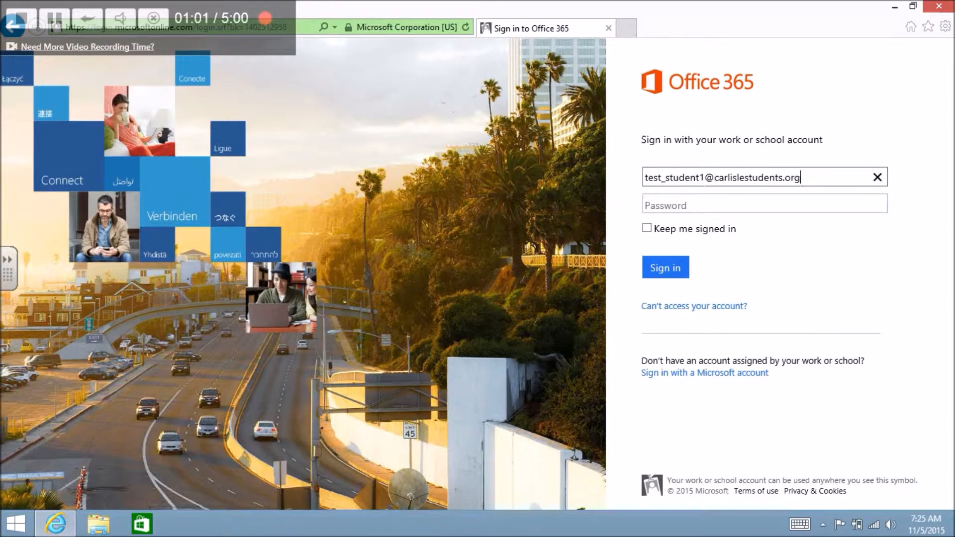
# Step: Enter the student's school e-mail address in the Office 365 sign-in form
pyautogui.press('Tab')
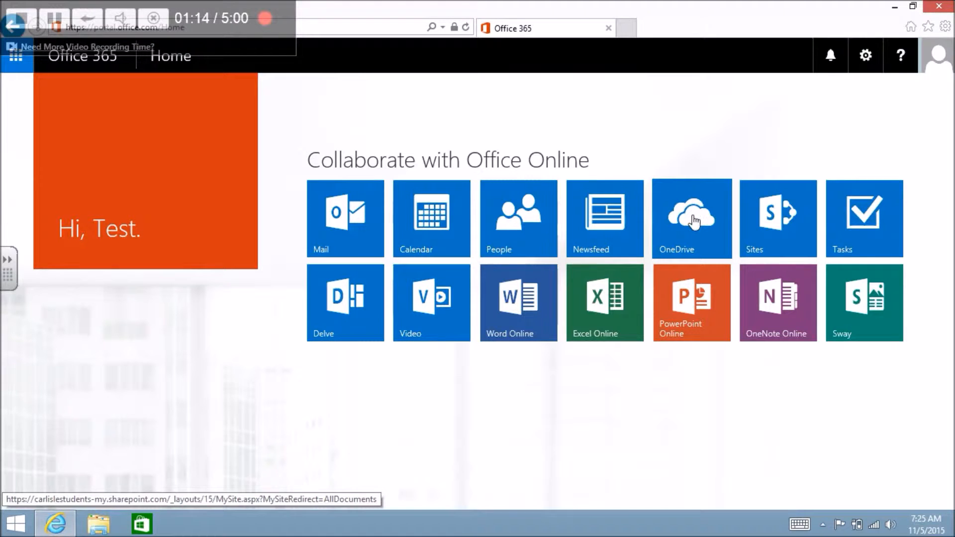
# Step: Open the OneDrive tile to show the Documents library with its Notebooks folder
pyautogui.click(695, 220)
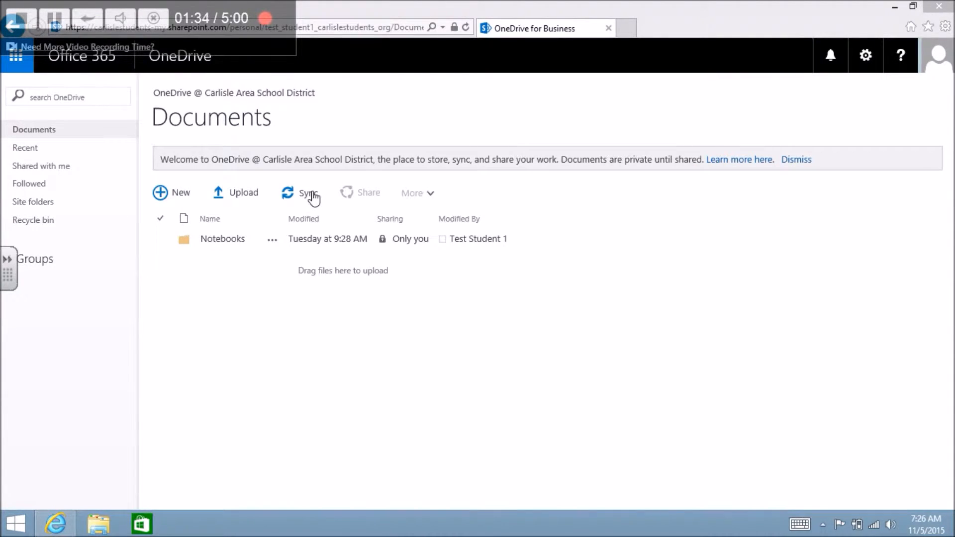
# Step: Sync the Documents library now and show the synced files in File Explorer
pyautogui.click(311, 197)
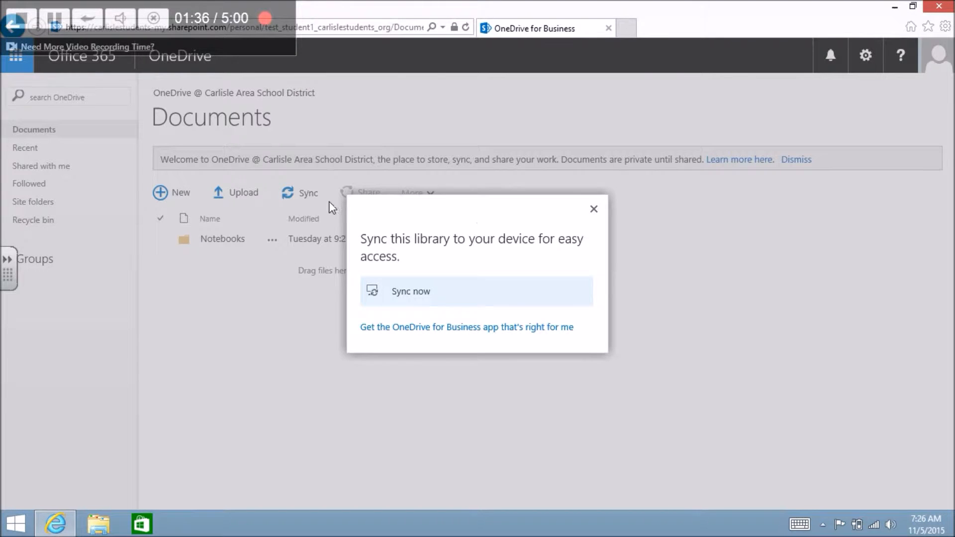
pyautogui.click(431, 299)
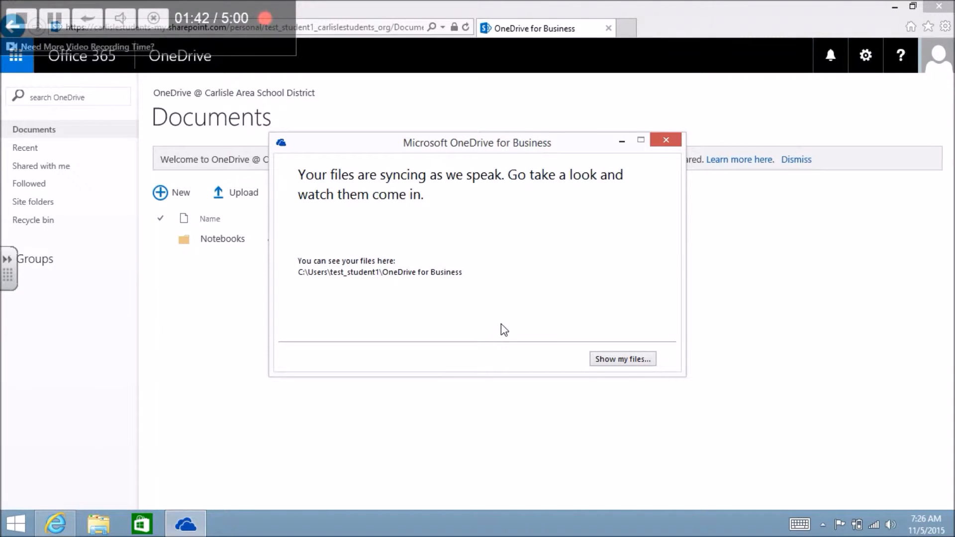
pyautogui.click(613, 362)
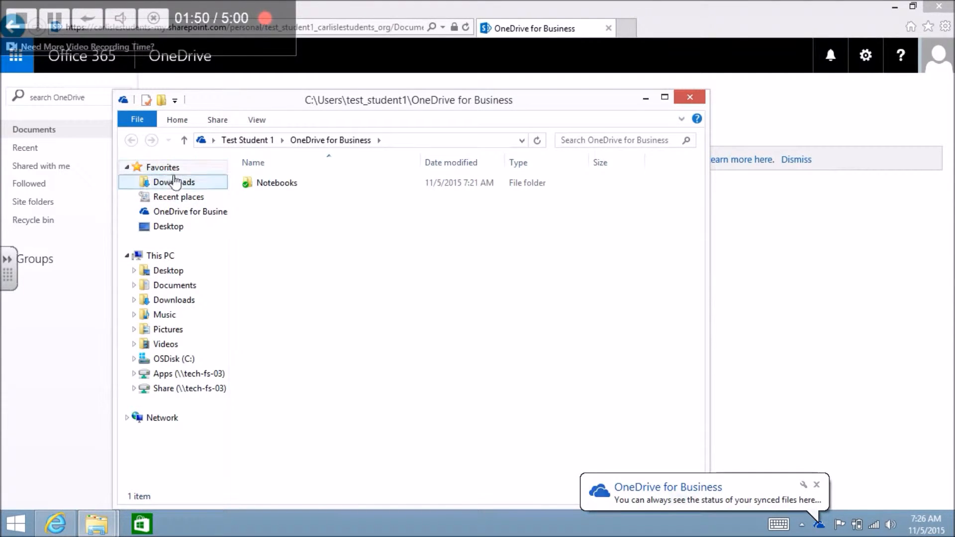
# Step: Reopen the OneDrive for Business folder from Favorites, minimize the browser, and place the folder window top-right
pyautogui.click(690, 98)
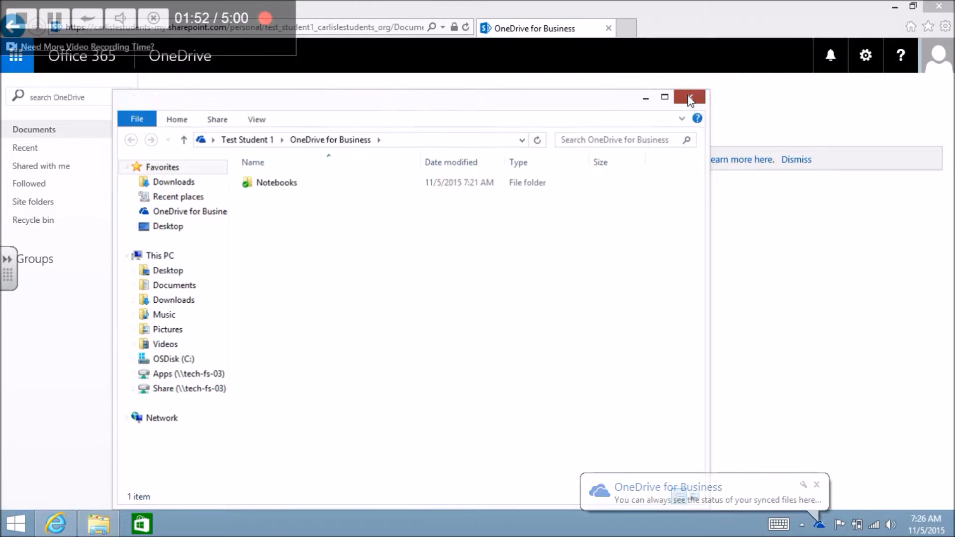
pyautogui.click(109, 518)
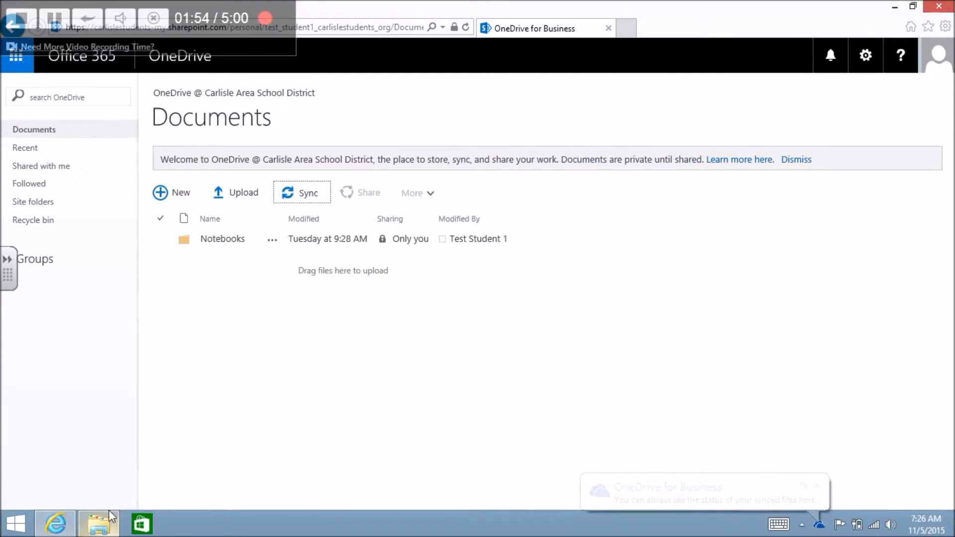
pyautogui.click(819, 524)
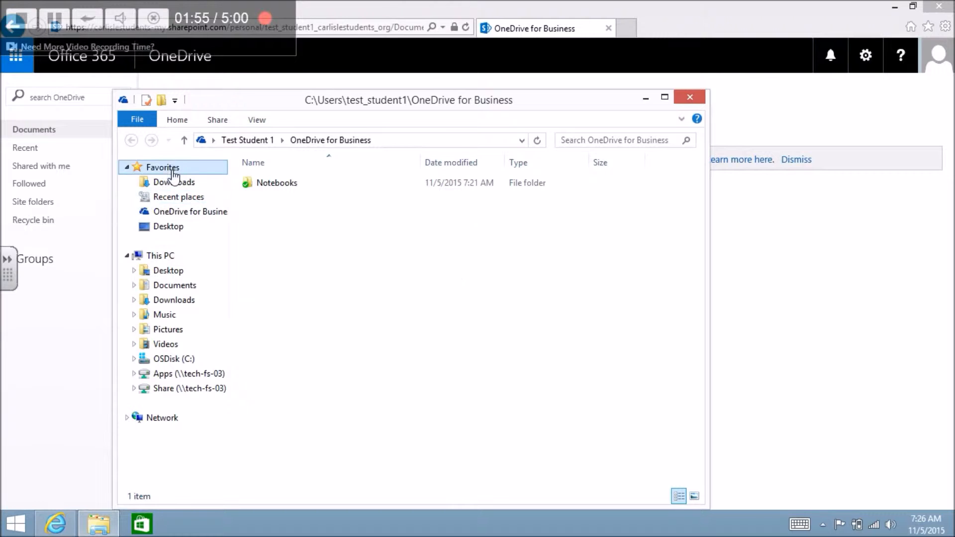
pyautogui.click(174, 218)
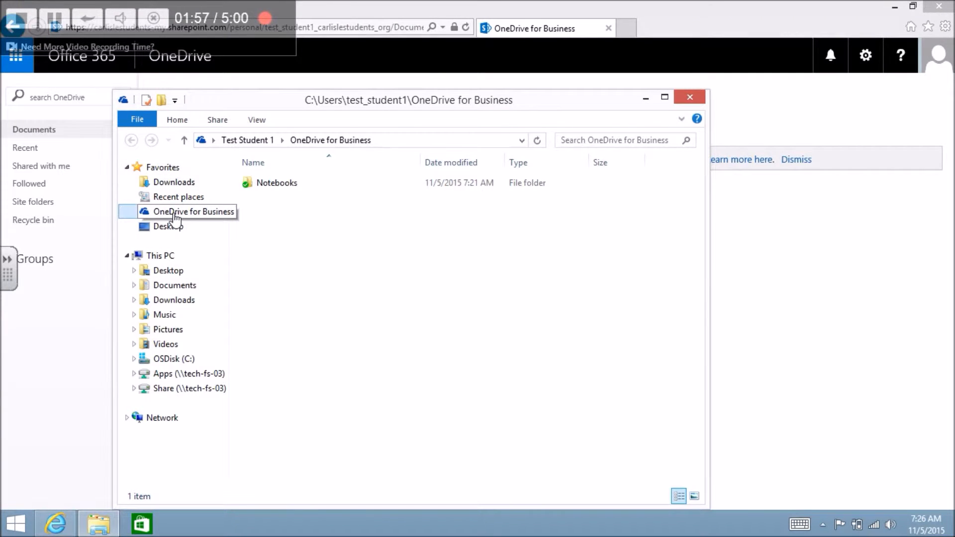
pyautogui.moveTo(342, 104); pyautogui.dragTo(643, 140)
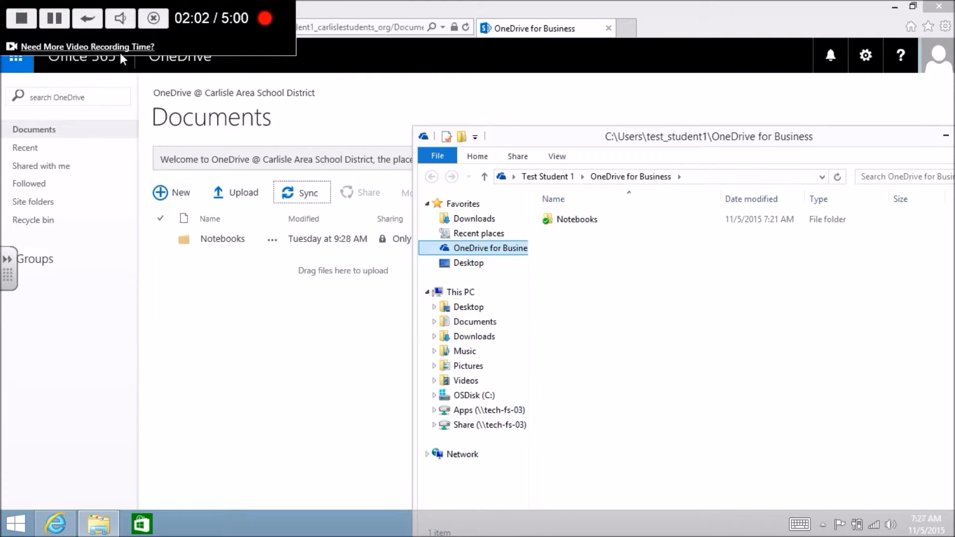
pyautogui.click(58, 19)
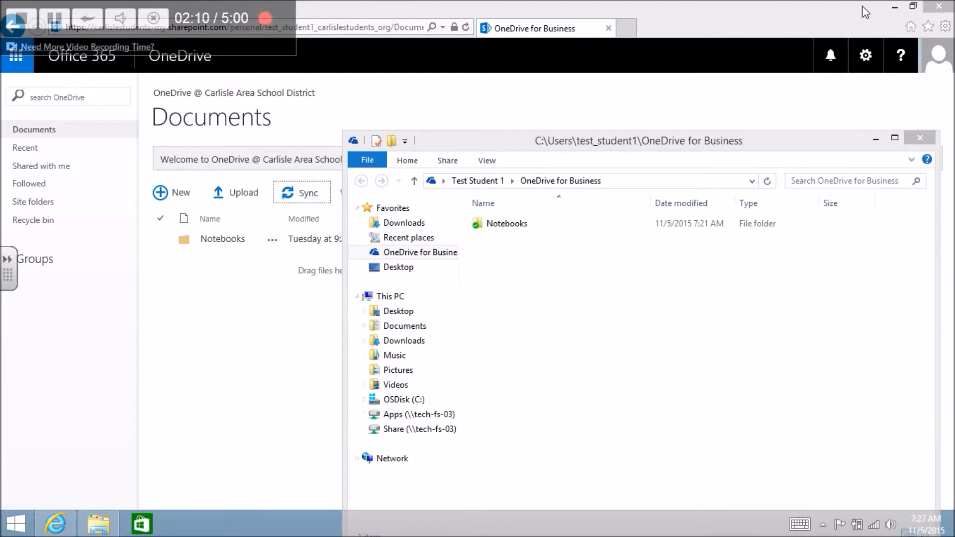
pyautogui.click(891, 8)
pyautogui.moveTo(641, 139); pyautogui.dragTo(646, 44)
# Step: Start Word from the desktop and type 'Sample Document 1' in a new document
pyautogui.doubleClick(184, 108)
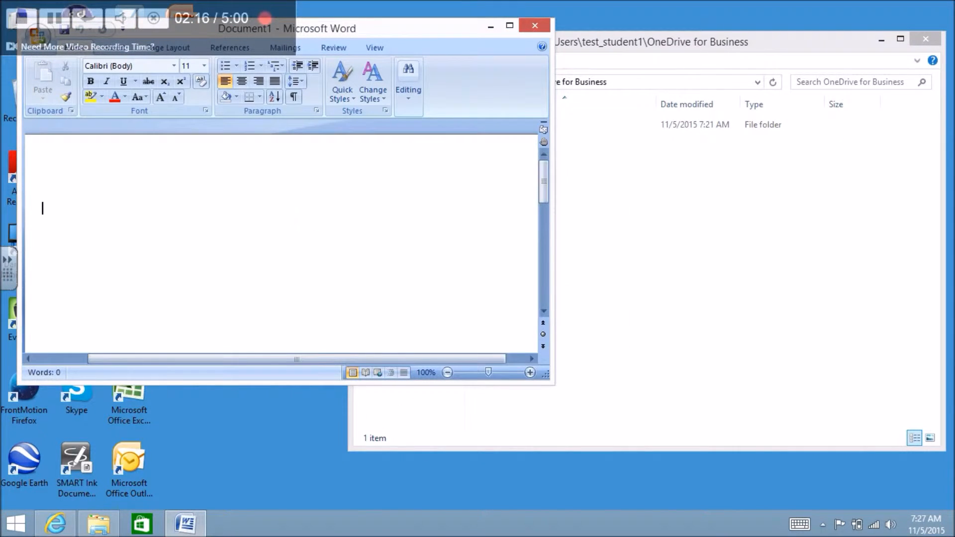
pyautogui.write('Sample Document 1')
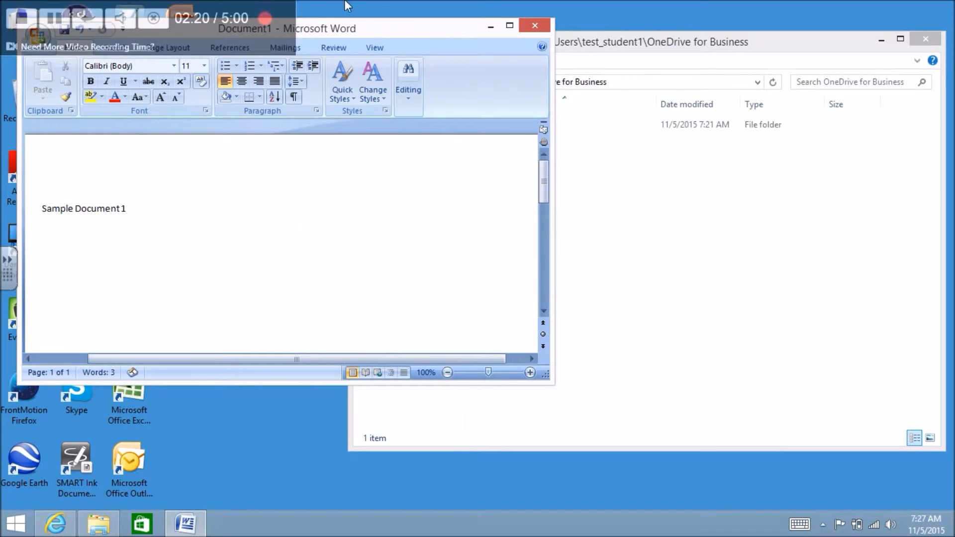
pyautogui.moveTo(330, 31); pyautogui.dragTo(426, 89)
# Step: Save it as Sample Document 1 in the OneDrive for Business folder and close Word
pyautogui.click(133, 94)
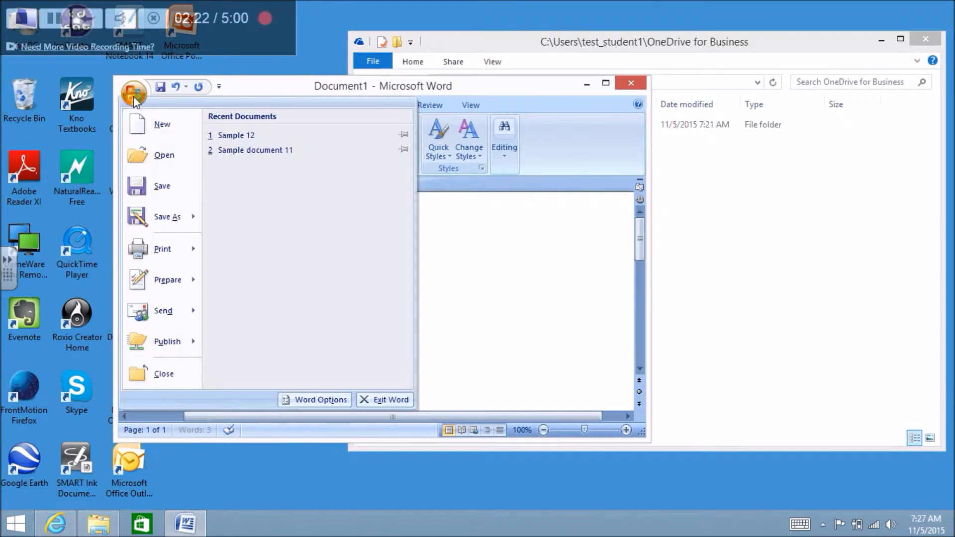
pyautogui.click(151, 218)
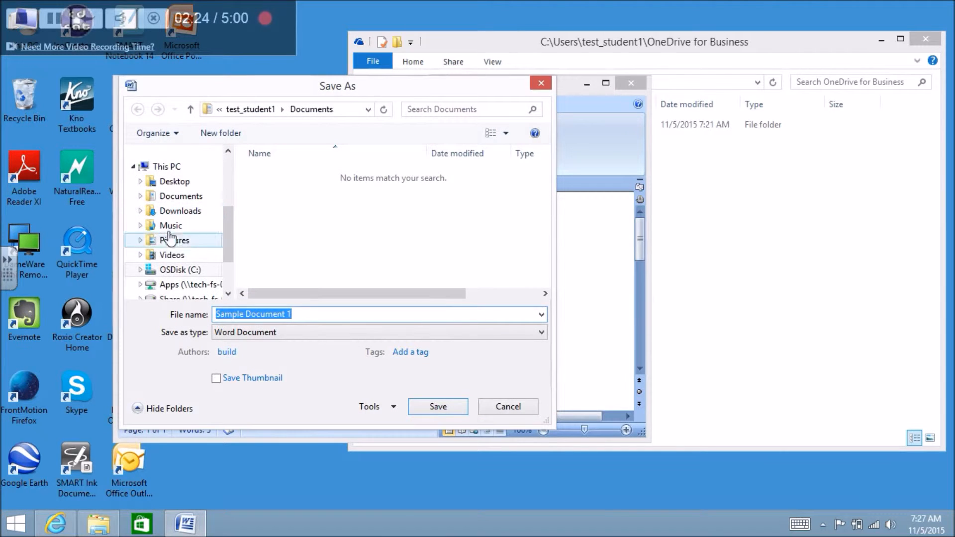
pyautogui.scroll(2, 226, 202)
pyautogui.scroll(2, 228, 208)
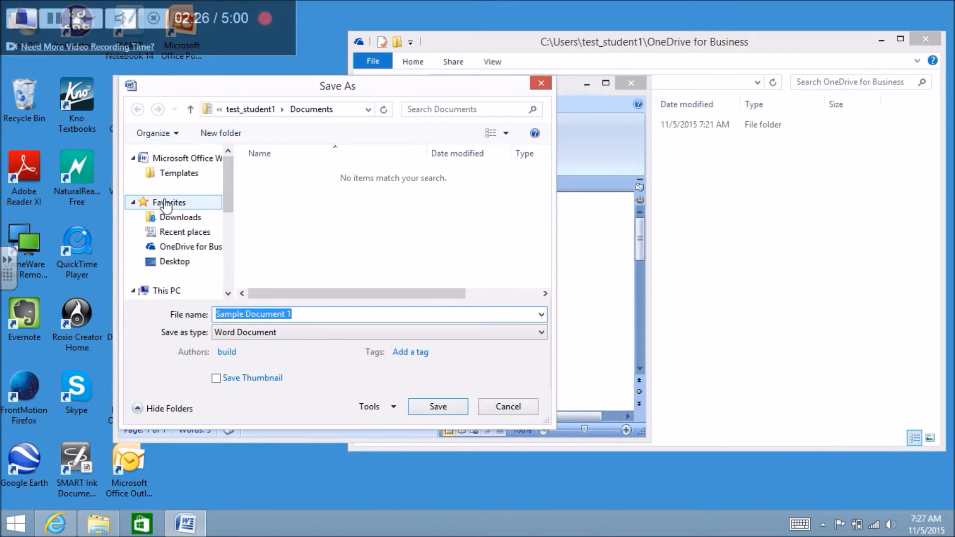
pyautogui.click(186, 248)
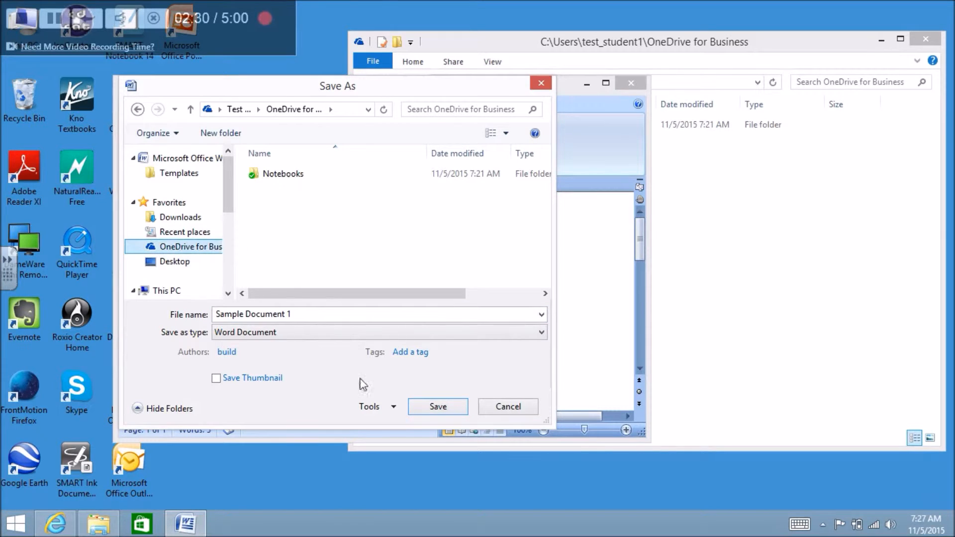
pyautogui.click(438, 407)
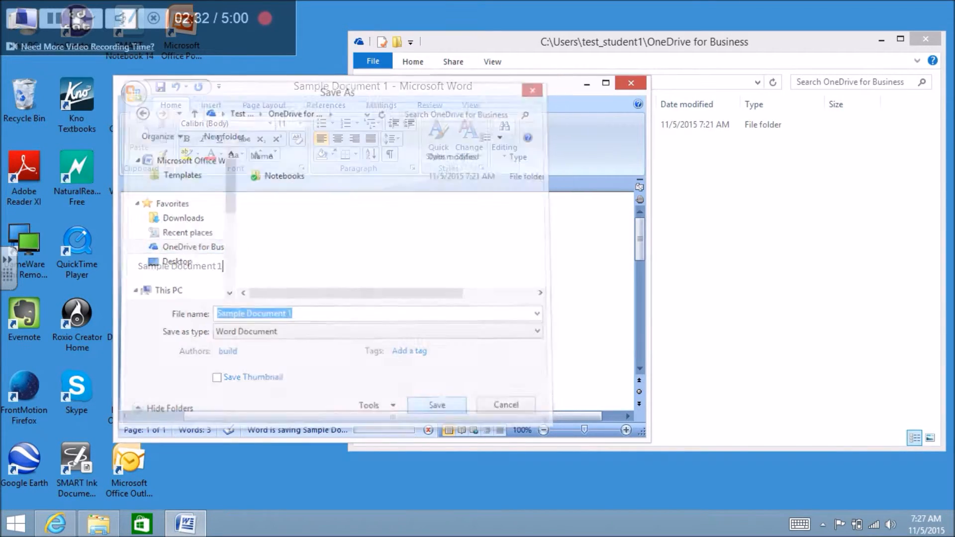
pyautogui.click(636, 85)
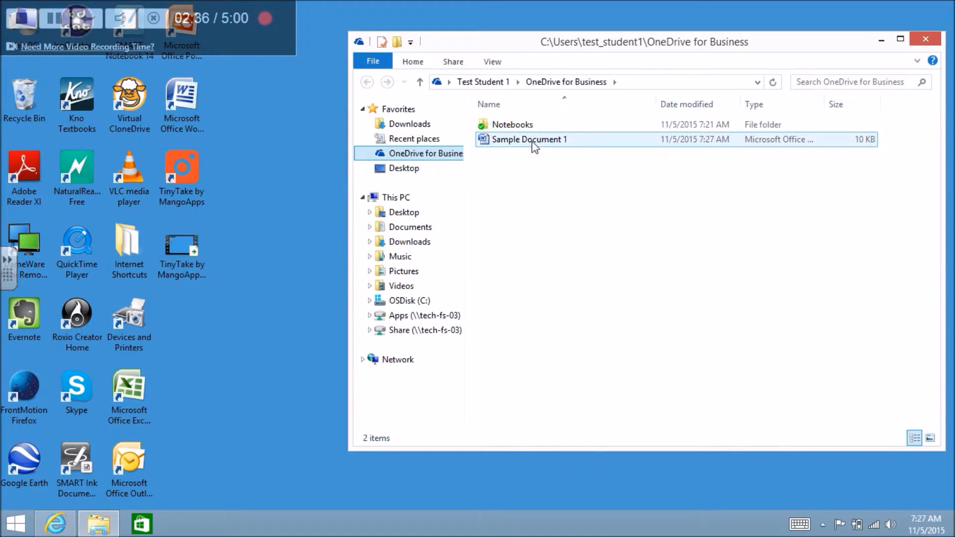
# Step: Refresh the OneDrive web page to confirm Sample Document 1 is listed, then minimize the browser
pyautogui.click(56, 525)
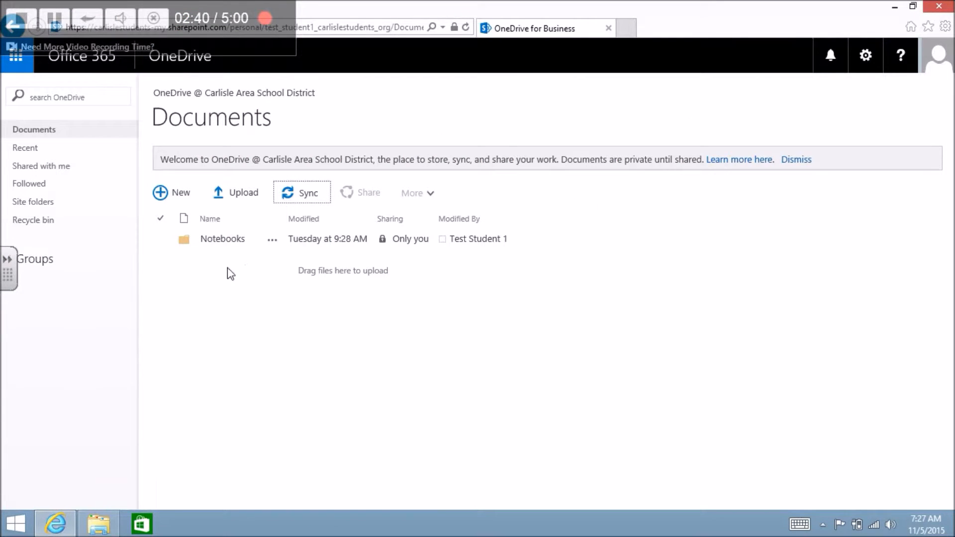
pyautogui.click(466, 28)
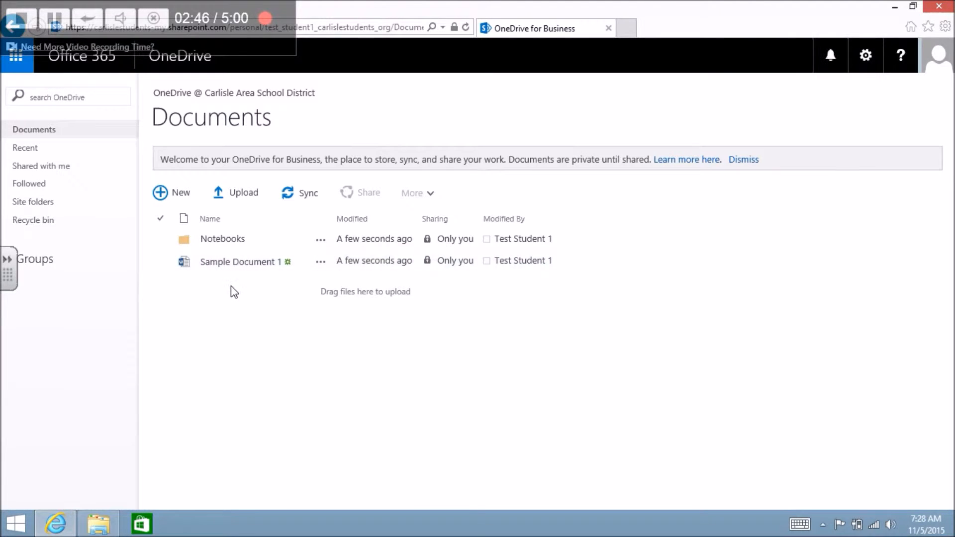
pyautogui.click(895, 7)
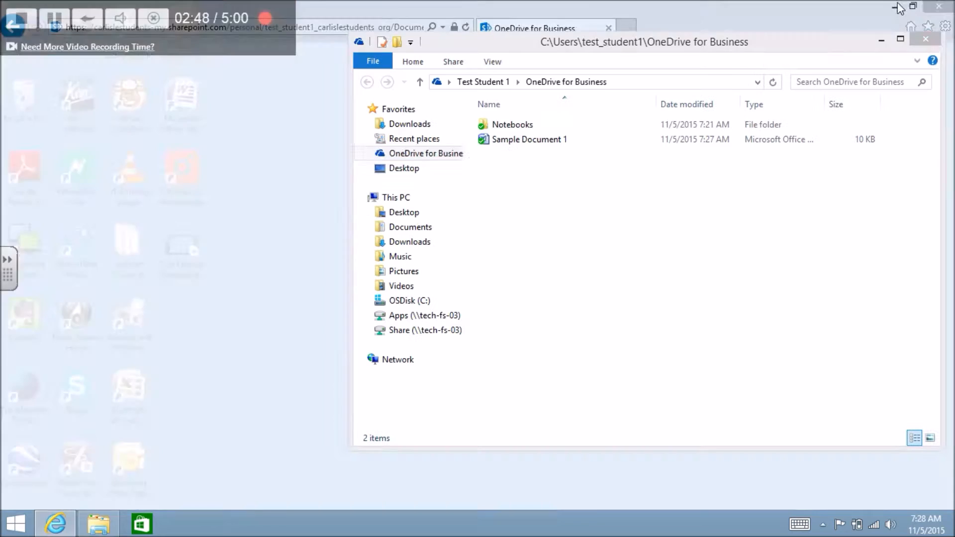
# Step: Start Word, type 'Sample Document 2', save it to the Desktop, and close Word
pyautogui.doubleClick(195, 97)
pyautogui.write('Sample Document 2')
pyautogui.click(133, 92)
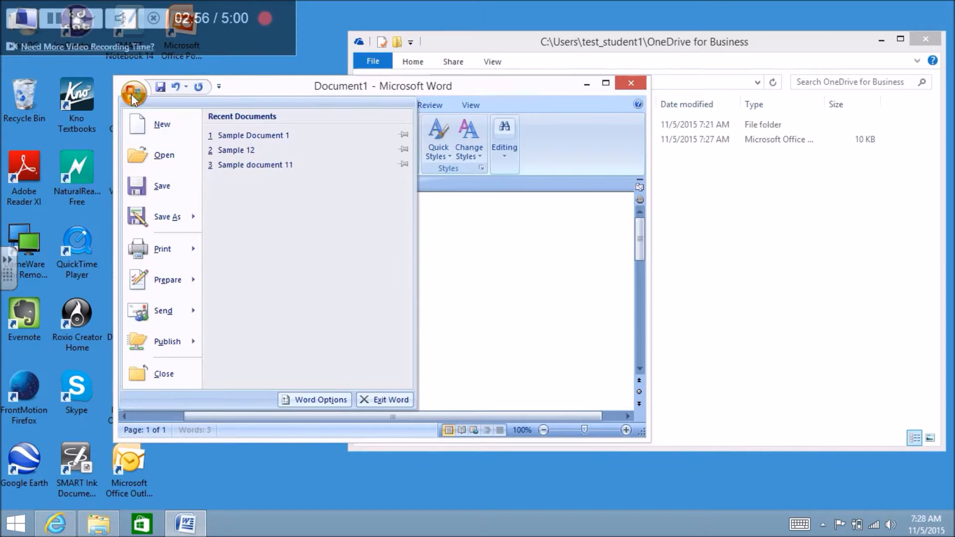
pyautogui.click(148, 214)
pyautogui.click(174, 181)
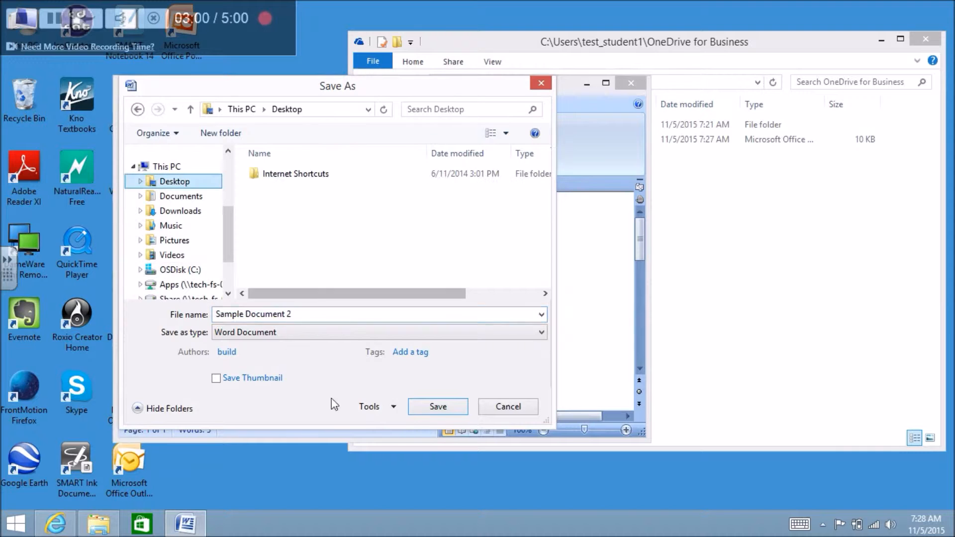
pyautogui.click(437, 406)
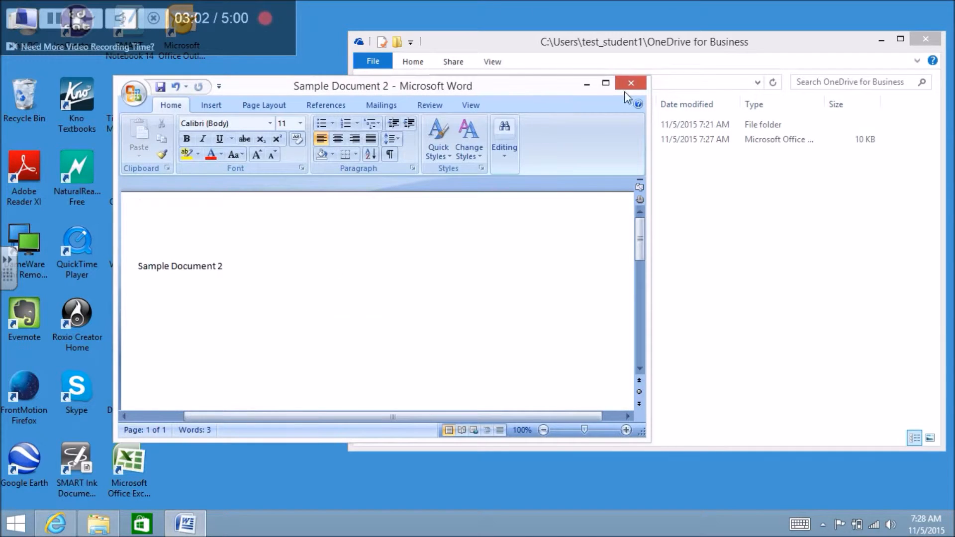
pyautogui.click(631, 83)
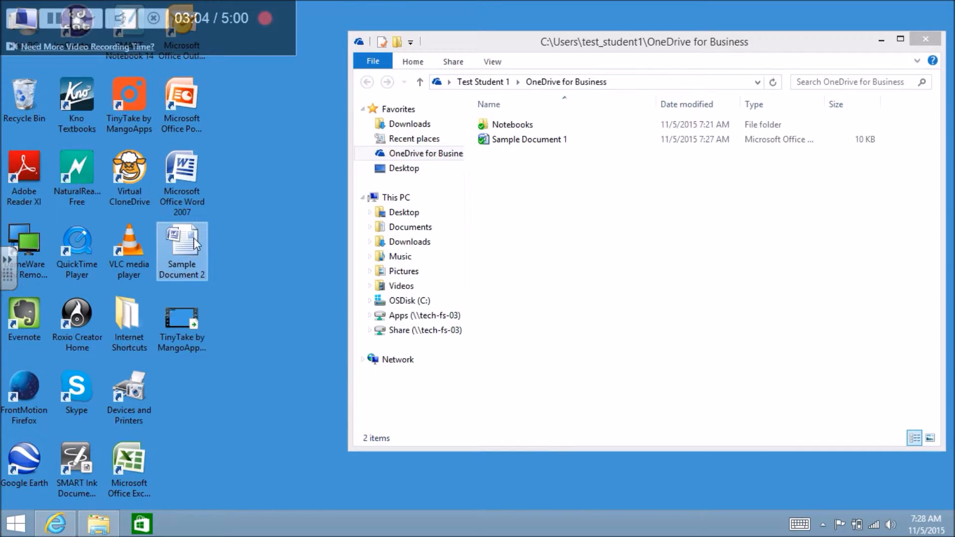
# Step: Drag the Sample Document 2 desktop icon into the OneDrive for Business folder window
pyautogui.moveTo(191, 239); pyautogui.dragTo(549, 214)
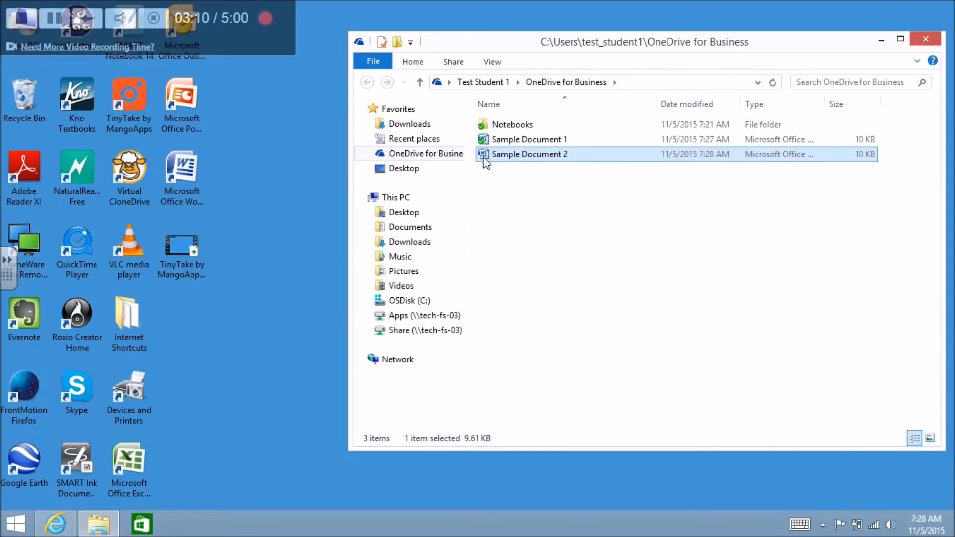
pyautogui.click(489, 177)
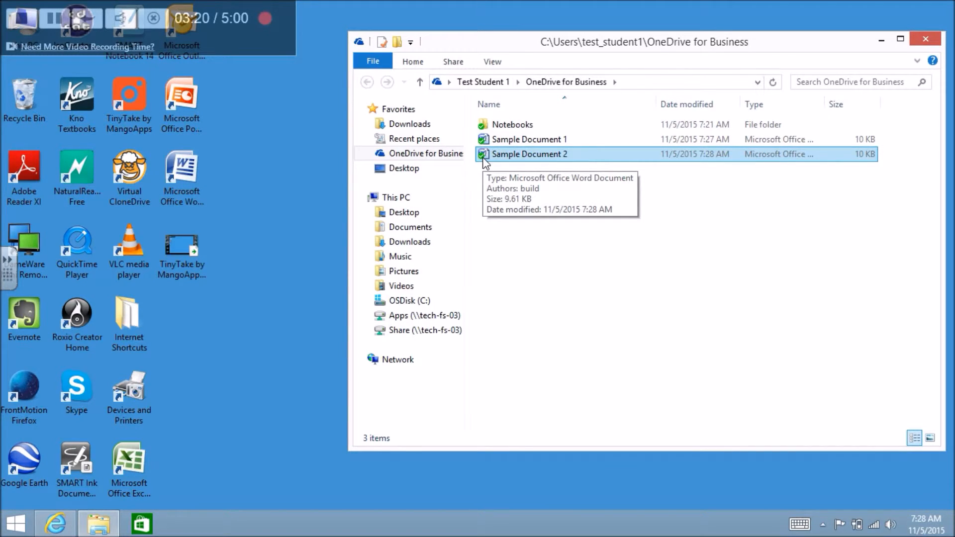
# Step: Reload the OneDrive Documents web list so Sample Document 2 shows, reviewing the New file types
pyautogui.click(55, 523)
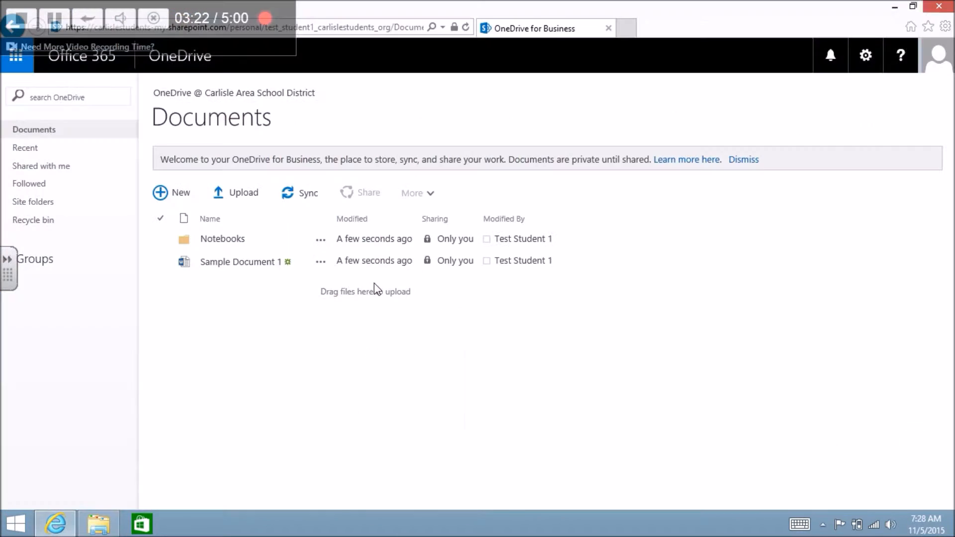
pyautogui.click(466, 26)
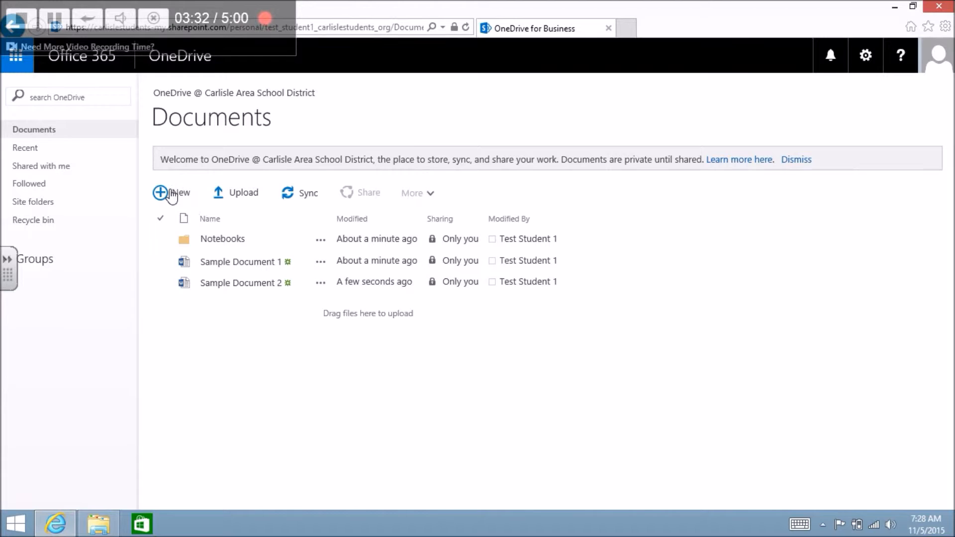
pyautogui.click(175, 196)
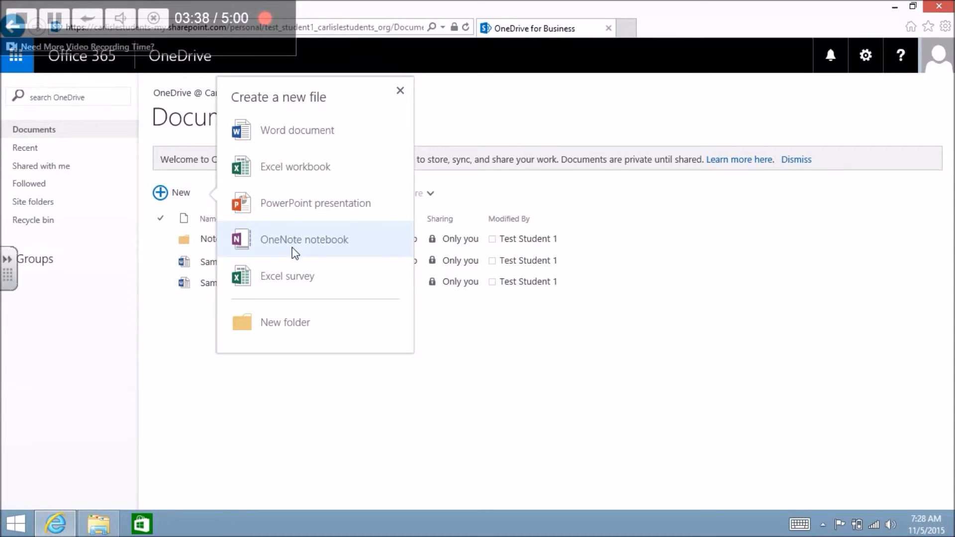
pyautogui.click(239, 398)
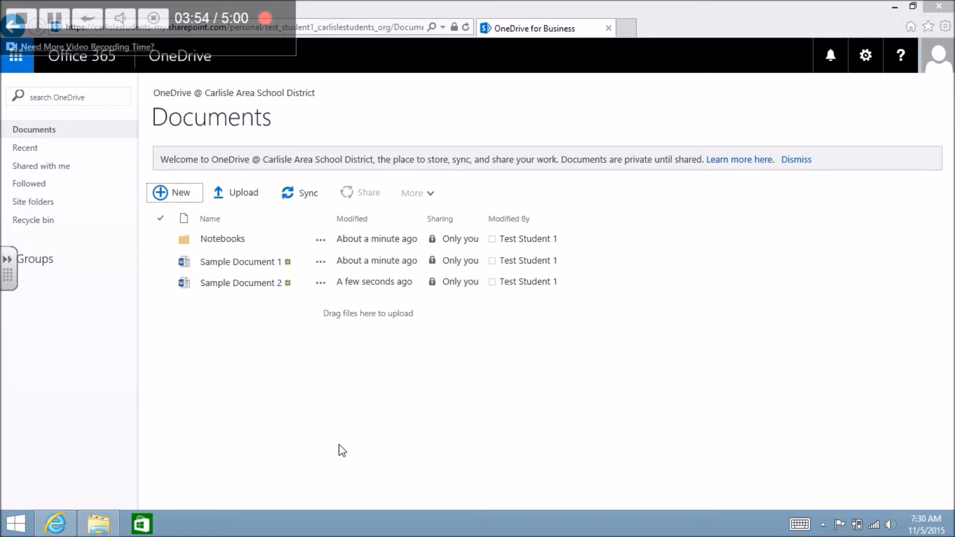
pyautogui.click(894, 11)
pyautogui.moveTo(571, 184); pyautogui.dragTo(568, 145)
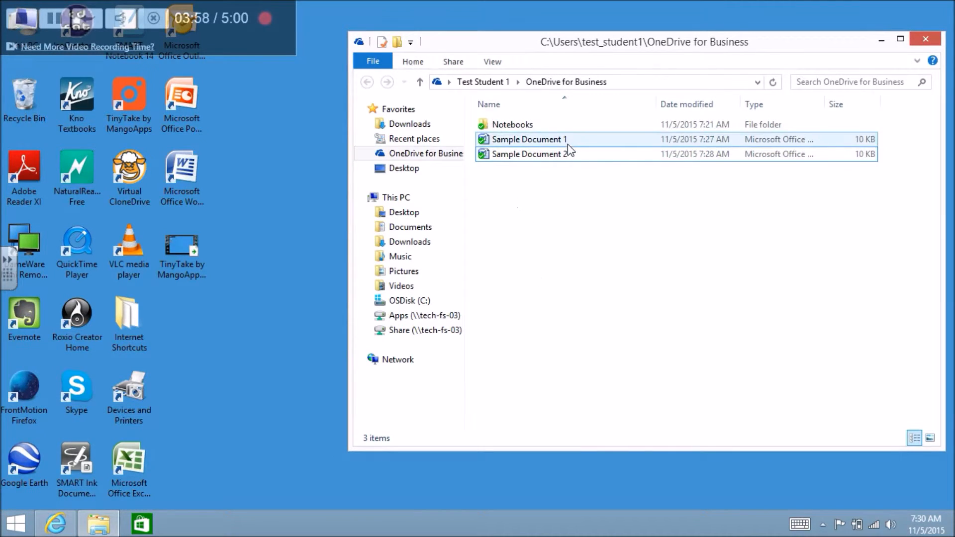
pyautogui.click(567, 183)
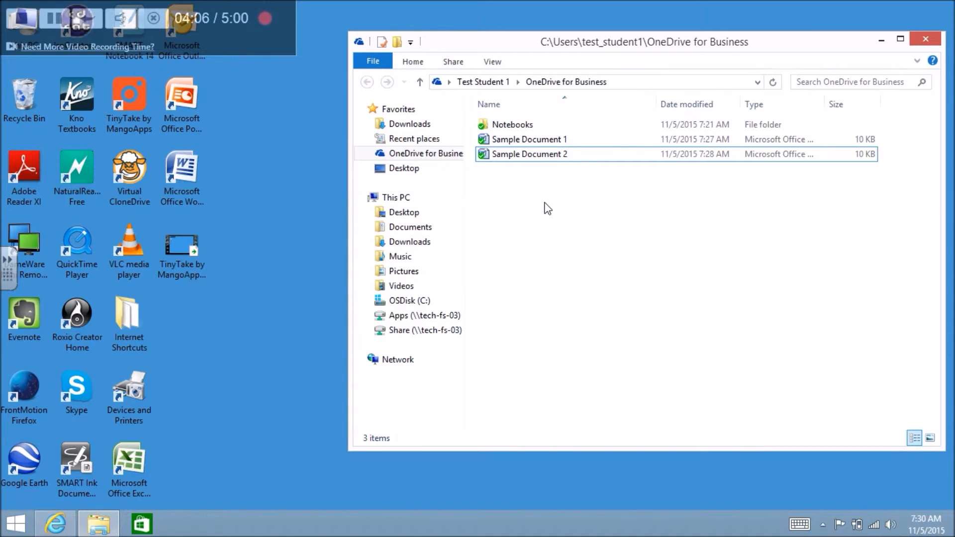
pyautogui.click(521, 158)
pyautogui.click(521, 179)
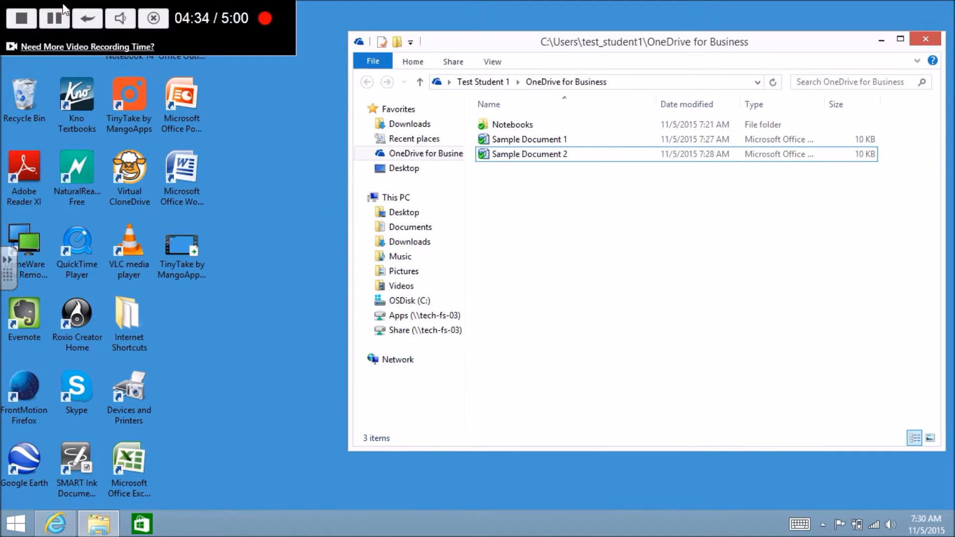
pyautogui.click(33, 24)
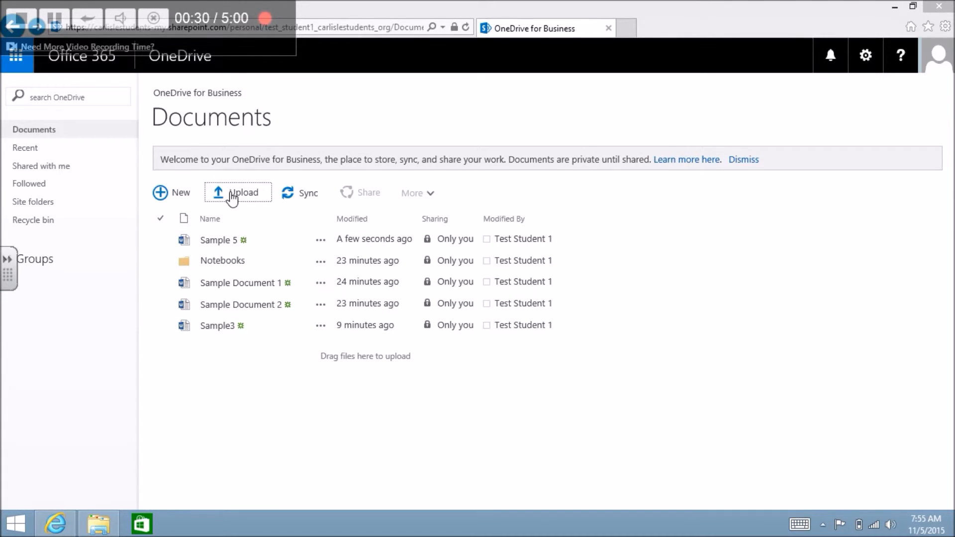
# Step: Start a blank Word 2007 document and type 'Sample 6'
pyautogui.click(895, 7)
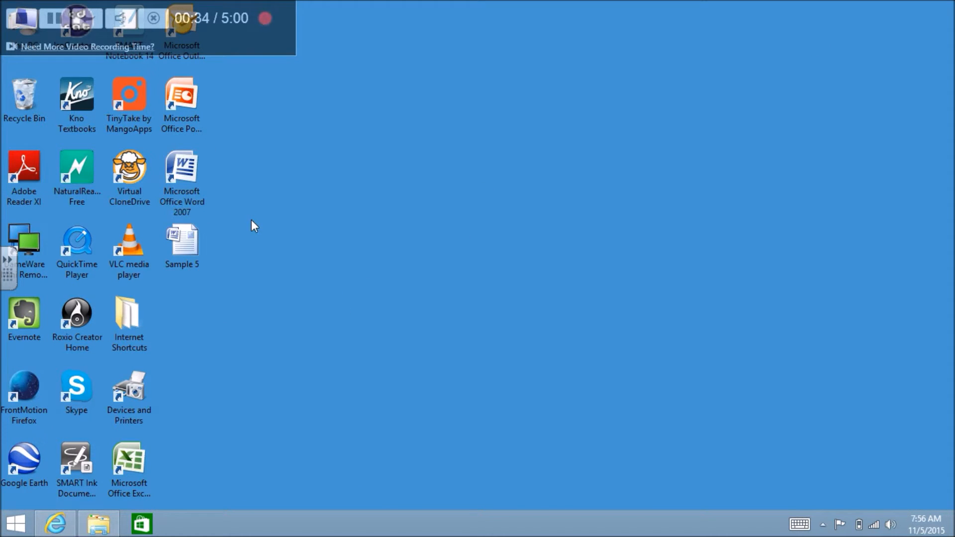
pyautogui.doubleClick(170, 160)
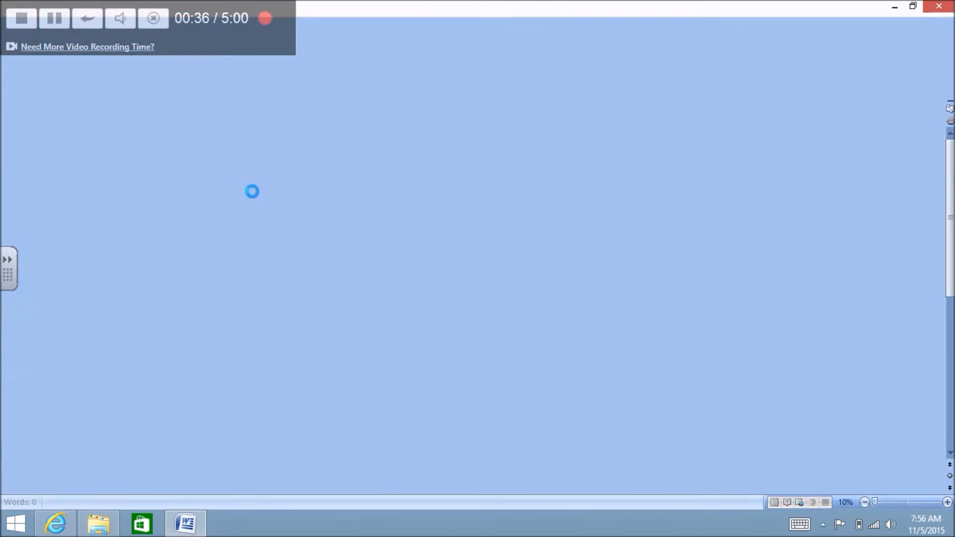
pyautogui.write('Sample')
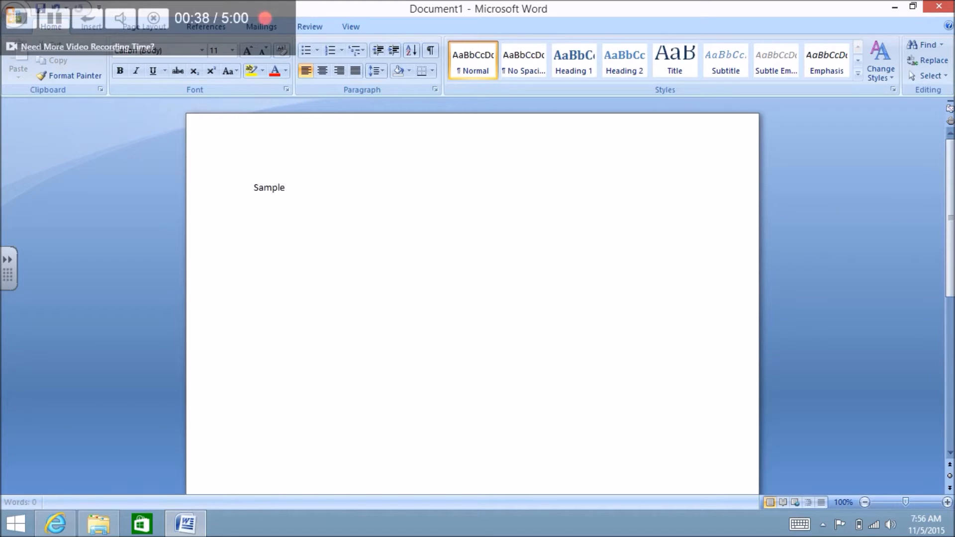
pyautogui.write(' 6')
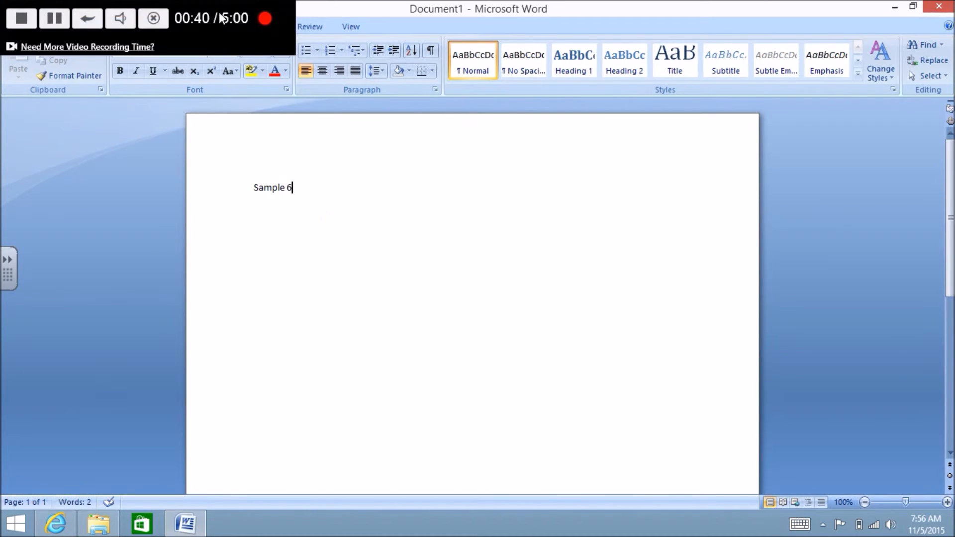
# Step: Save the document to the Desktop as 'Sample 6' and close Word
pyautogui.click(13, 15)
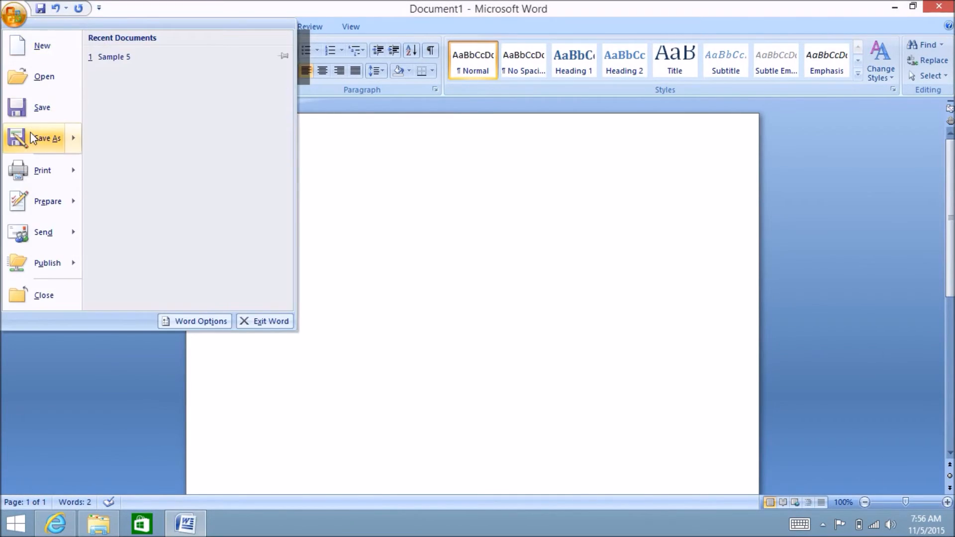
pyautogui.click(35, 137)
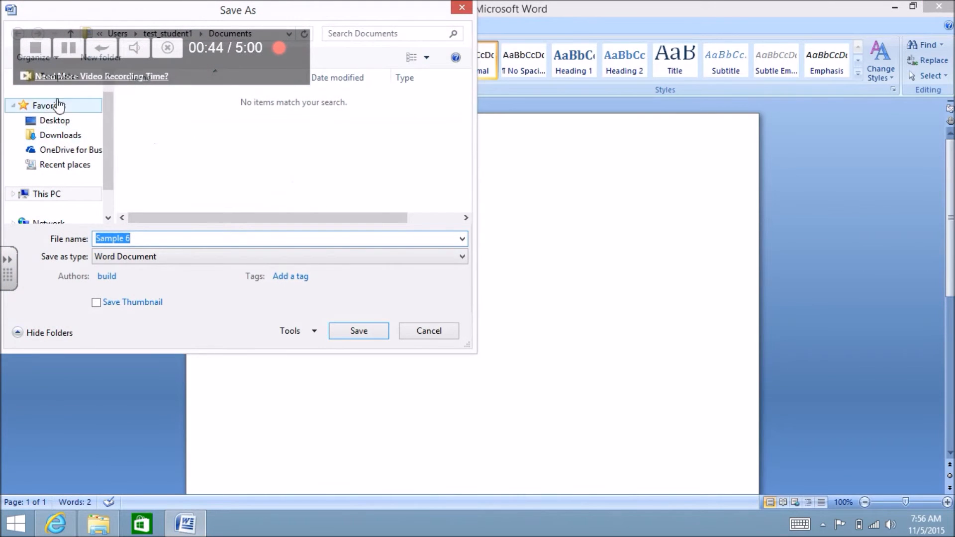
pyautogui.click(56, 121)
pyautogui.click(364, 332)
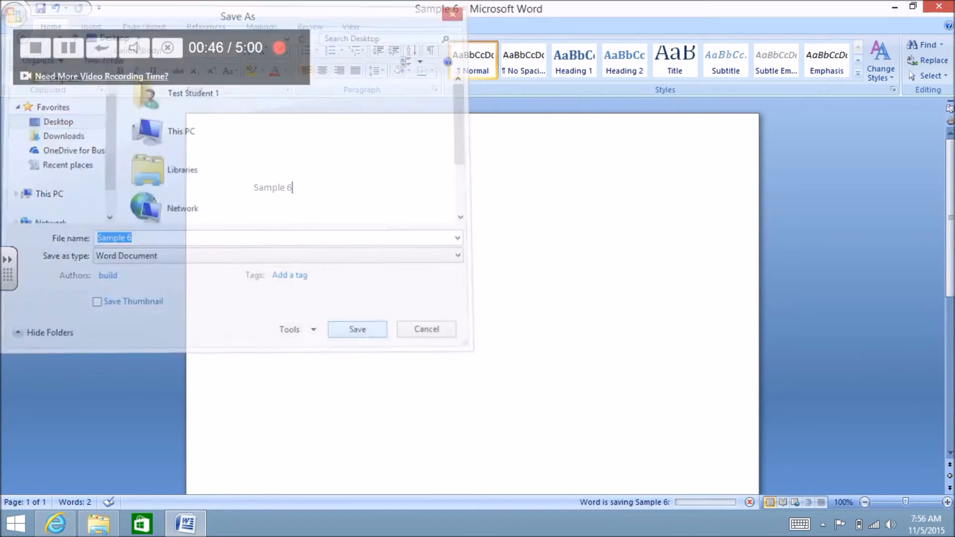
pyautogui.click(939, 7)
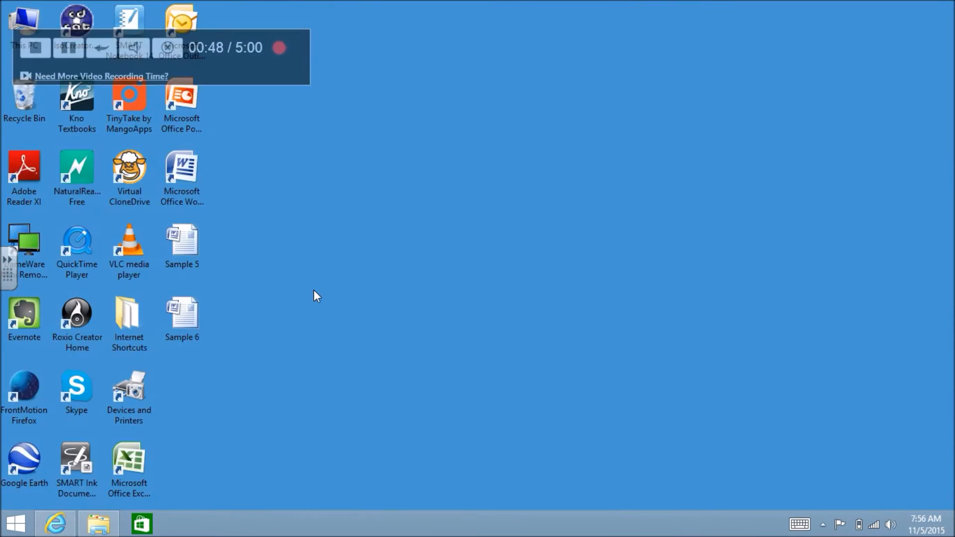
# Step: Upload 'Sample 6' from the Desktop into the OneDrive Documents library
pyautogui.click(57, 523)
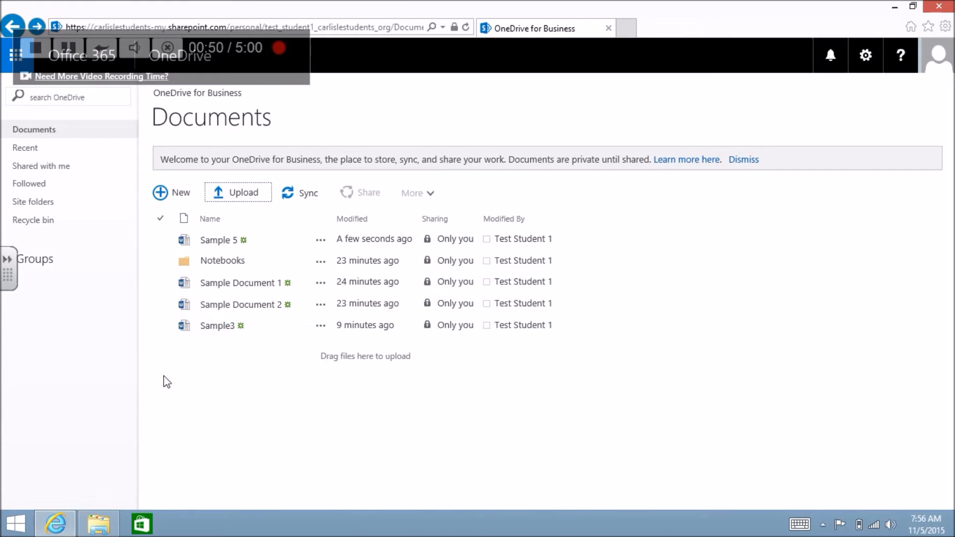
pyautogui.click(234, 193)
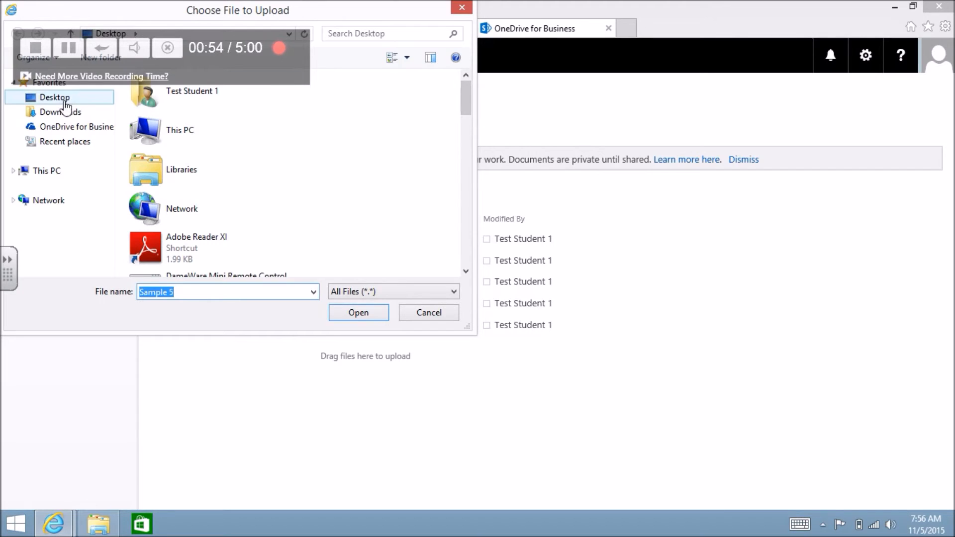
pyautogui.click(61, 97)
pyautogui.moveTo(464, 102); pyautogui.dragTo(458, 250)
pyautogui.click(268, 264)
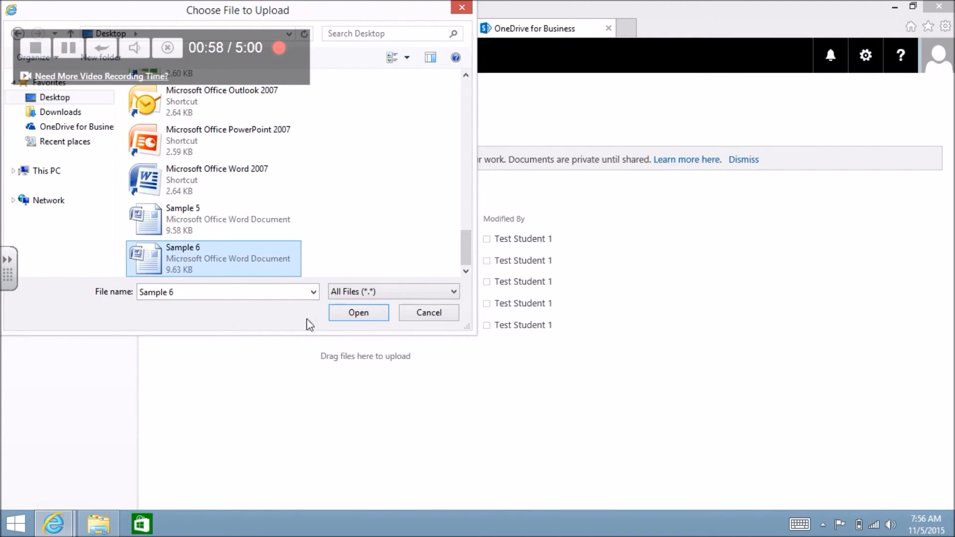
pyautogui.click(358, 314)
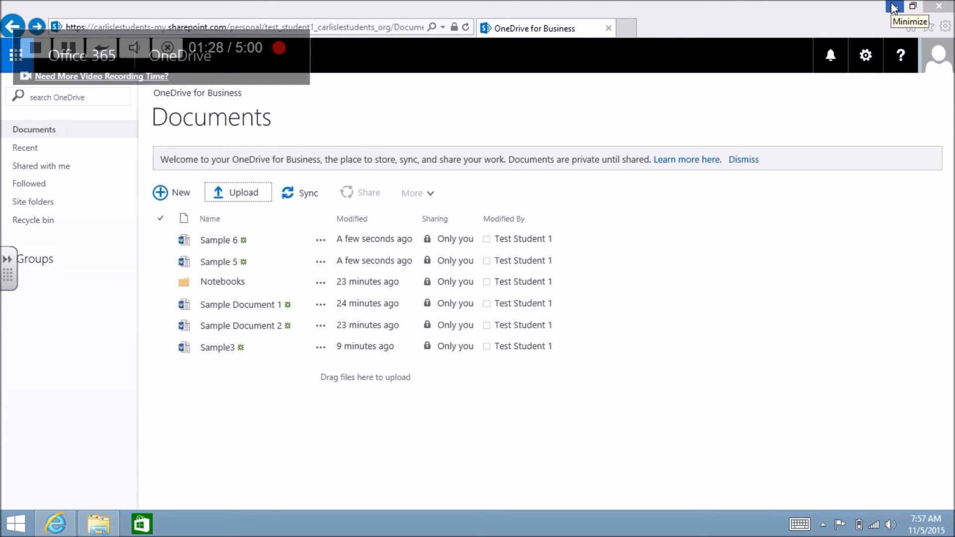
# Step: Send the OneDrive for Business folder to the desktop as a shortcut
pyautogui.click(894, 8)
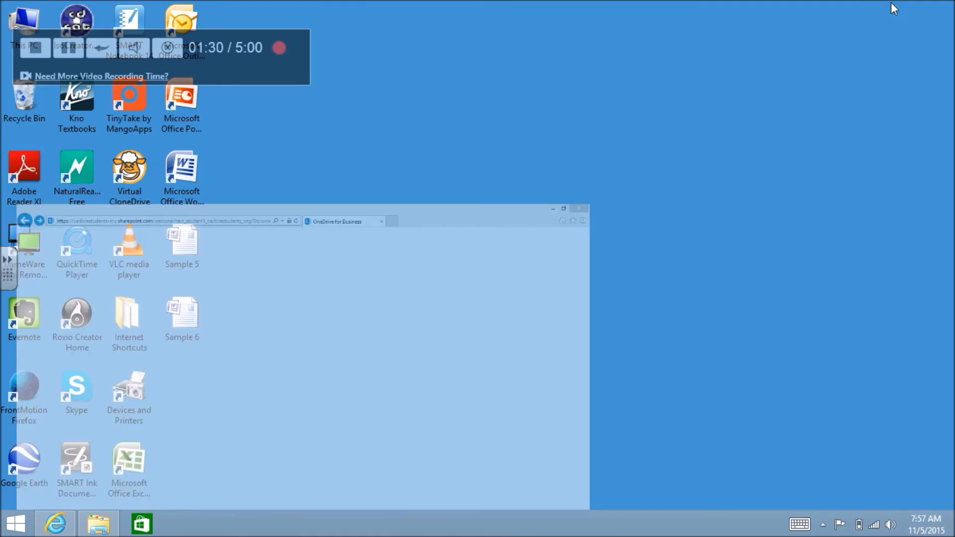
pyautogui.click(99, 524)
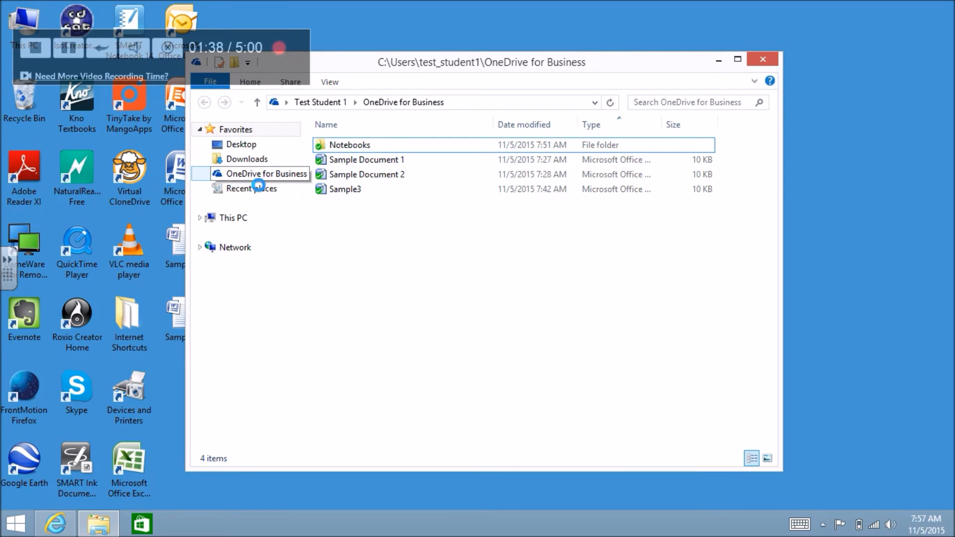
pyautogui.rightClick(249, 175)
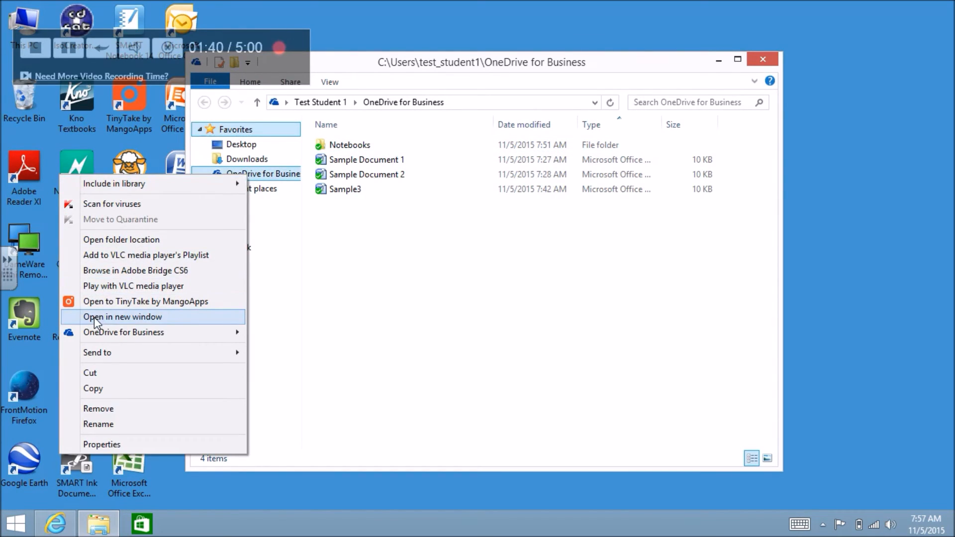
pyautogui.moveTo(103, 356)
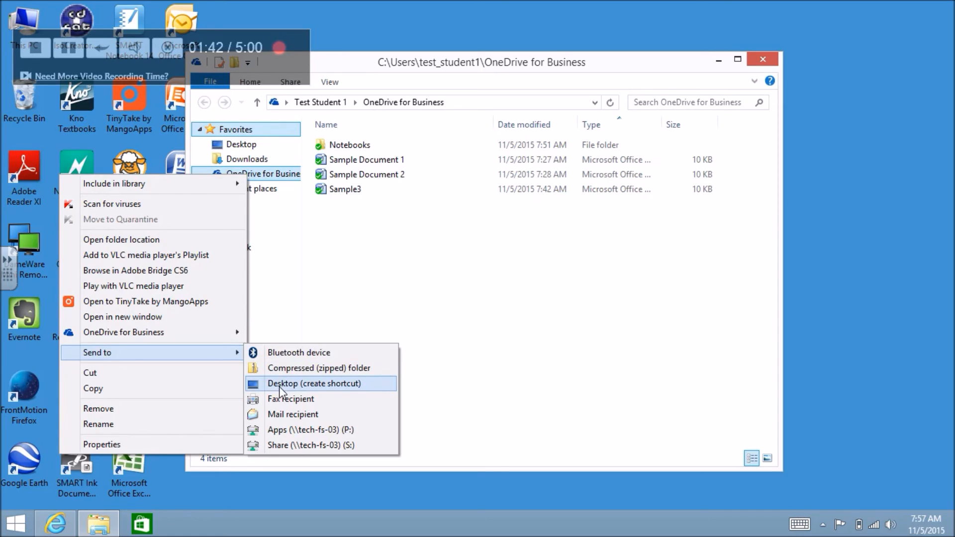
pyautogui.click(279, 387)
# Step: Open the new OneDrive for Business desktop shortcut to confirm it shows the synced folder
pyautogui.click(760, 63)
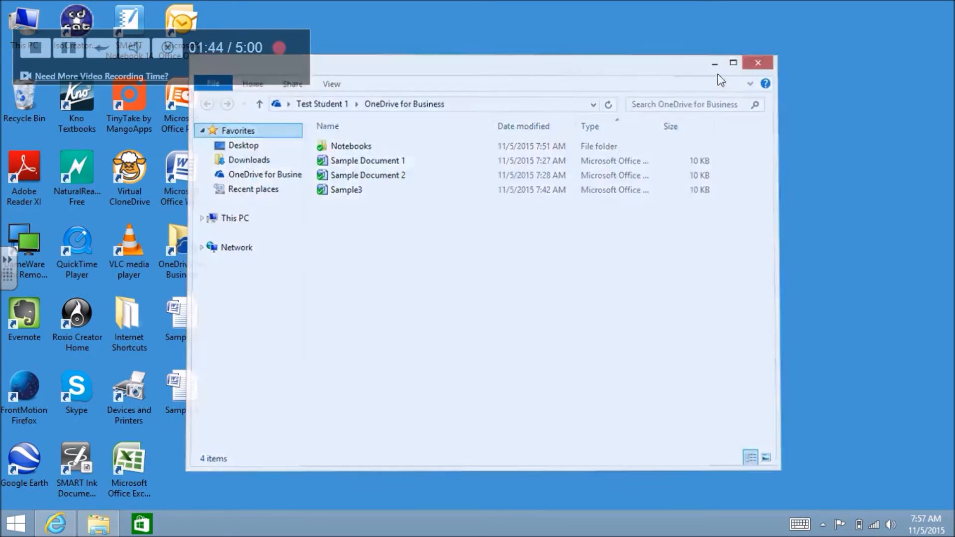
pyautogui.doubleClick(173, 242)
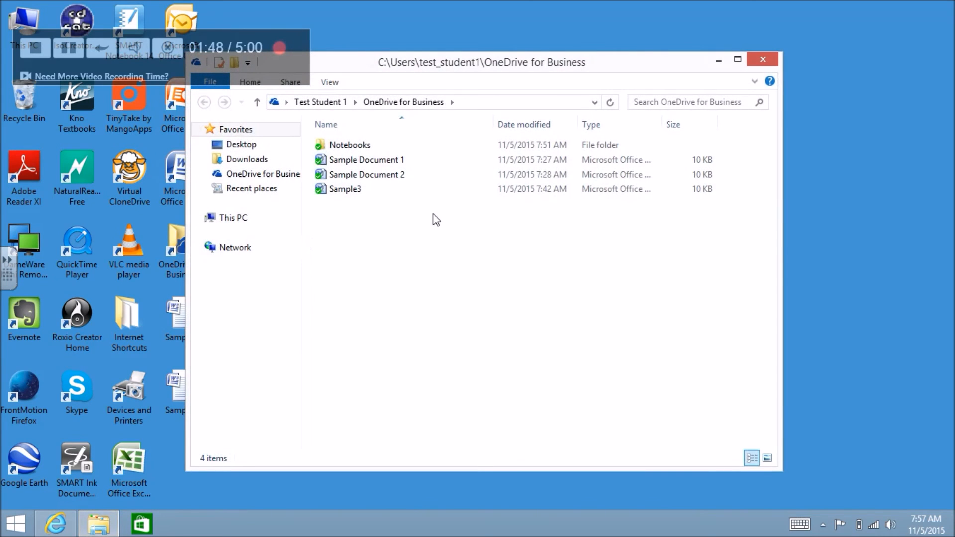
pyautogui.click(763, 60)
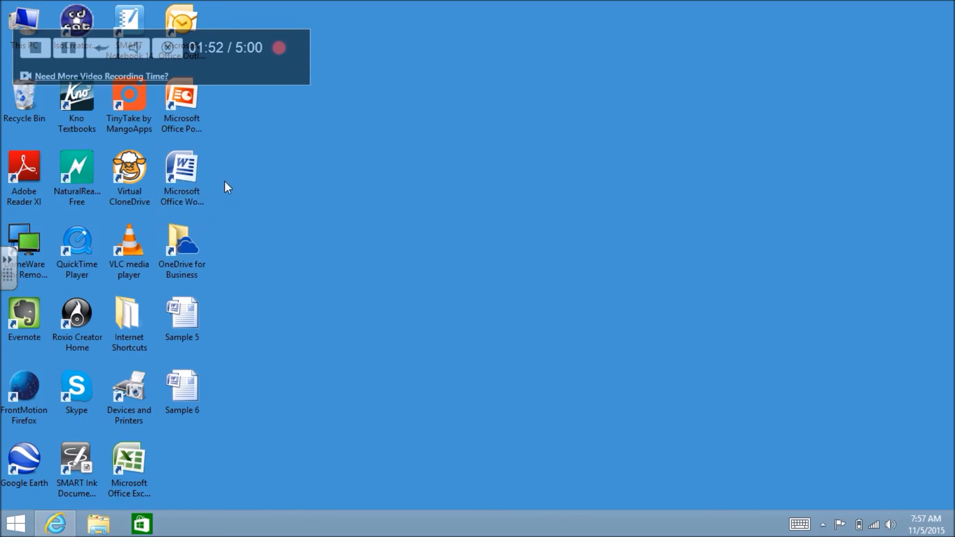